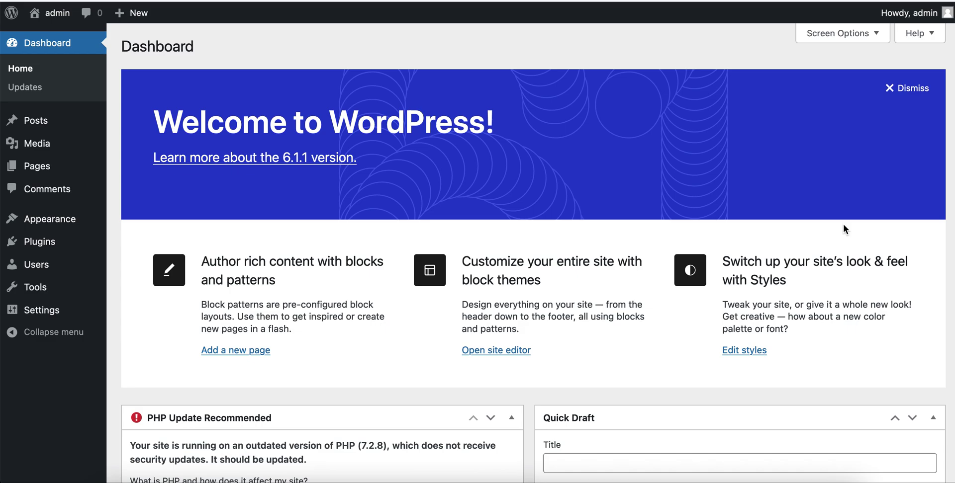
# Step: Search the plugin directory for "popup more", then install and activate the Popup More plugin
pyautogui.click(33, 244)
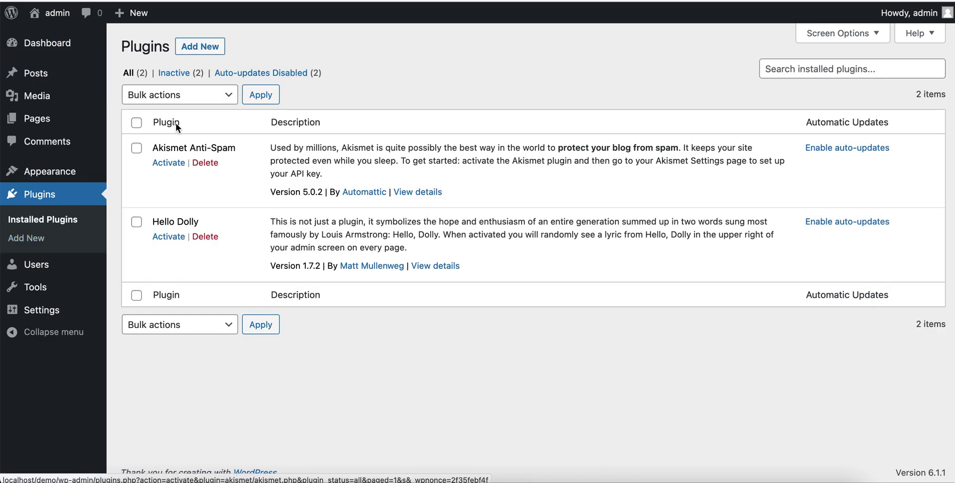
pyautogui.click(210, 48)
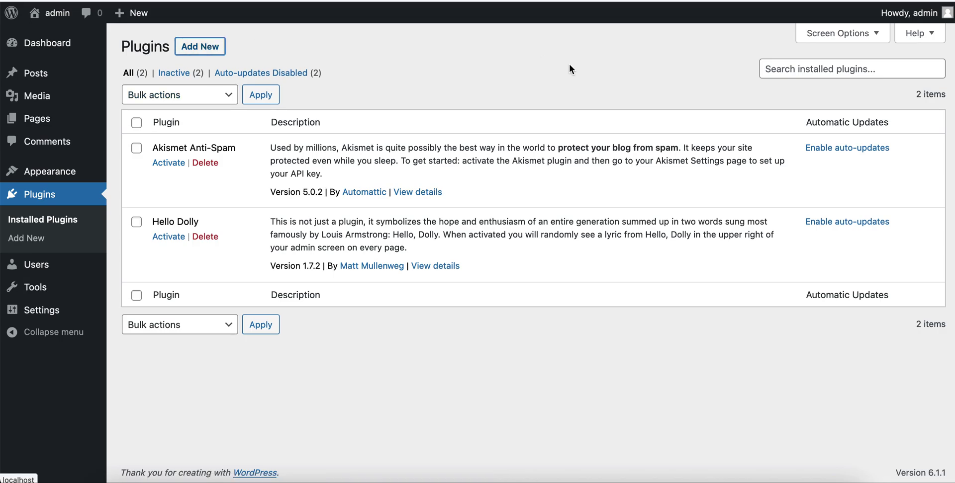
pyautogui.click(790, 78)
pyautogui.write('popup')
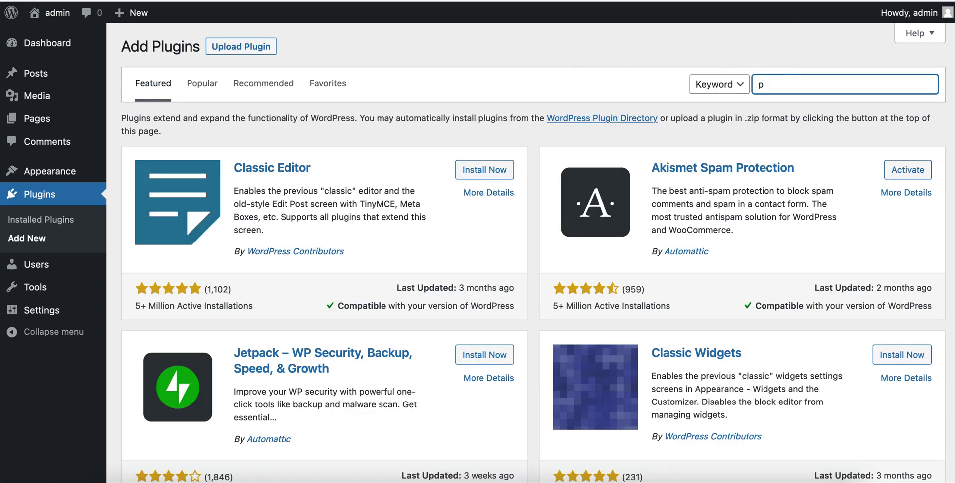
pyautogui.write(' more')
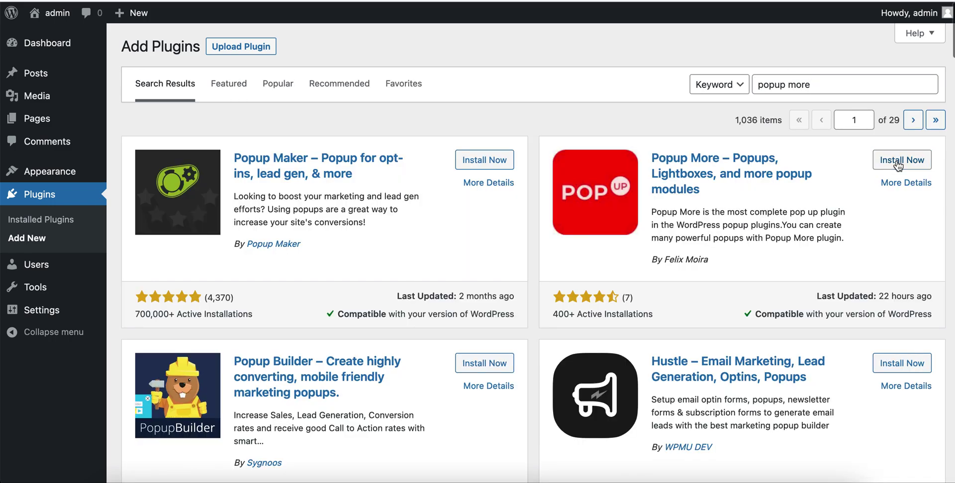
pyautogui.click(896, 161)
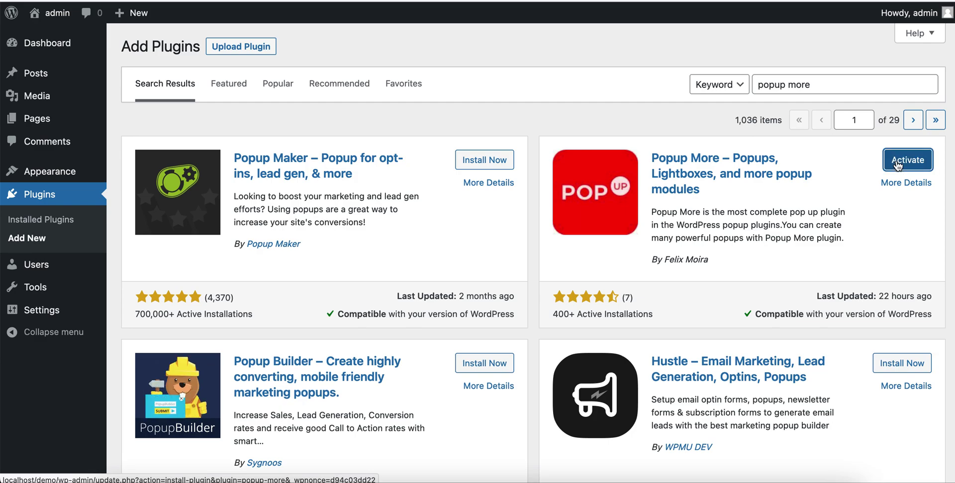
pyautogui.click(897, 165)
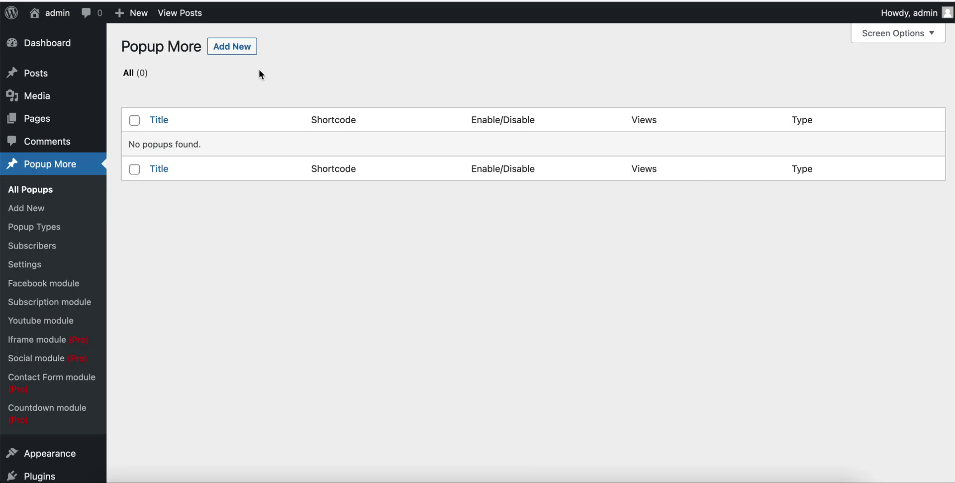
# Step: Start a new Image-type popup in Popup More and choose the LIVE DEMO picture from the media library
pyautogui.click(231, 47)
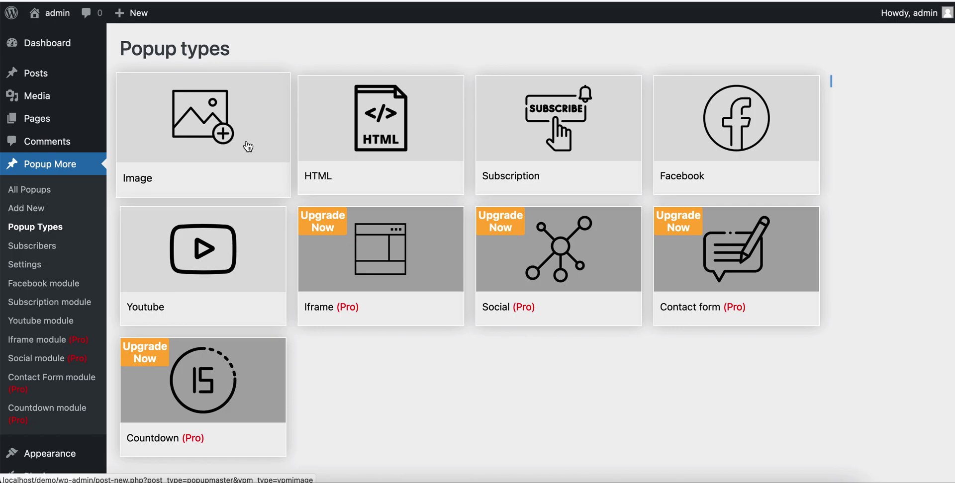
pyautogui.click(247, 147)
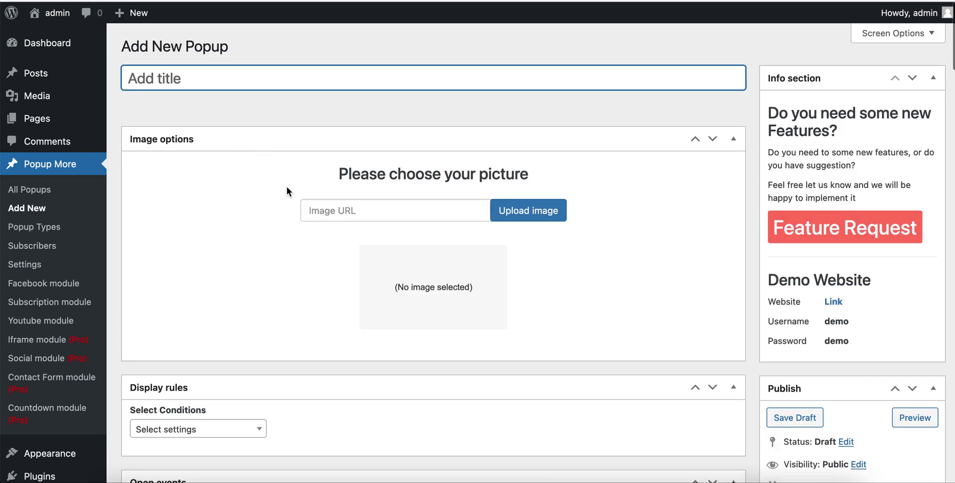
pyautogui.scroll(-3, 261, 254)
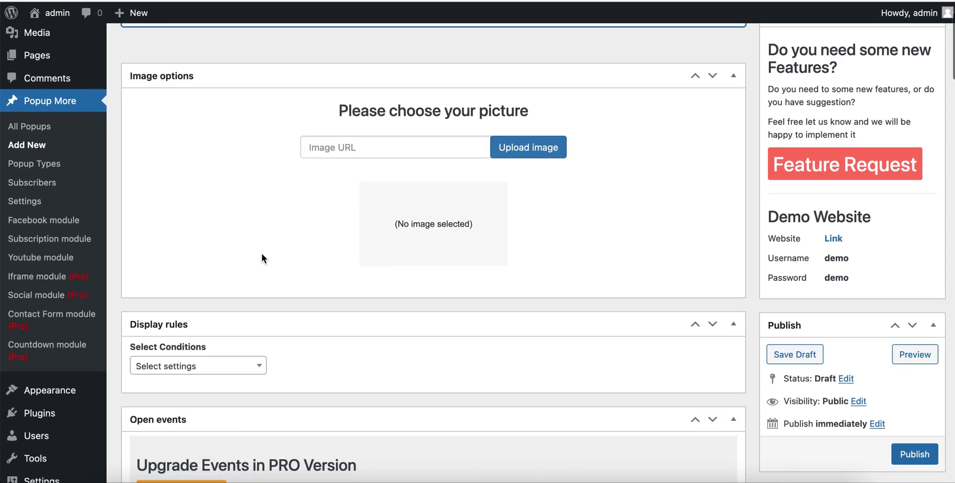
pyautogui.scroll(1, 262, 254)
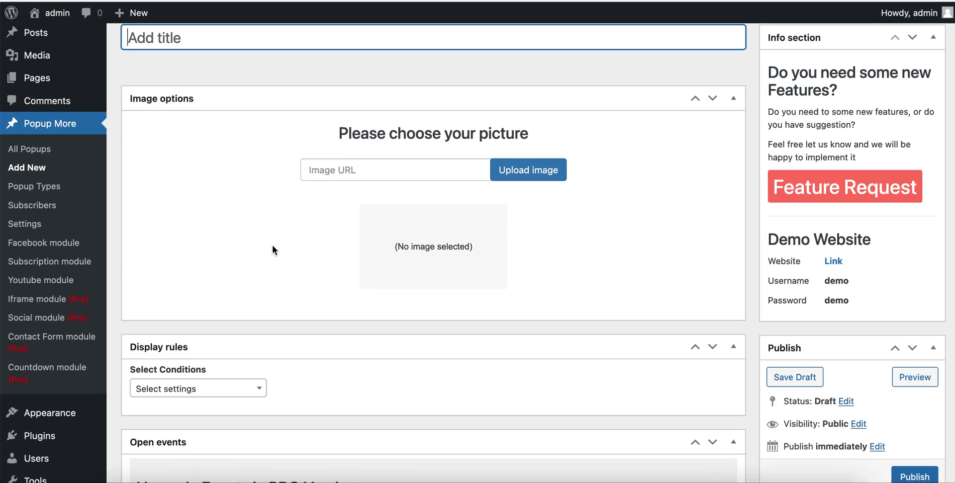
pyautogui.click(521, 171)
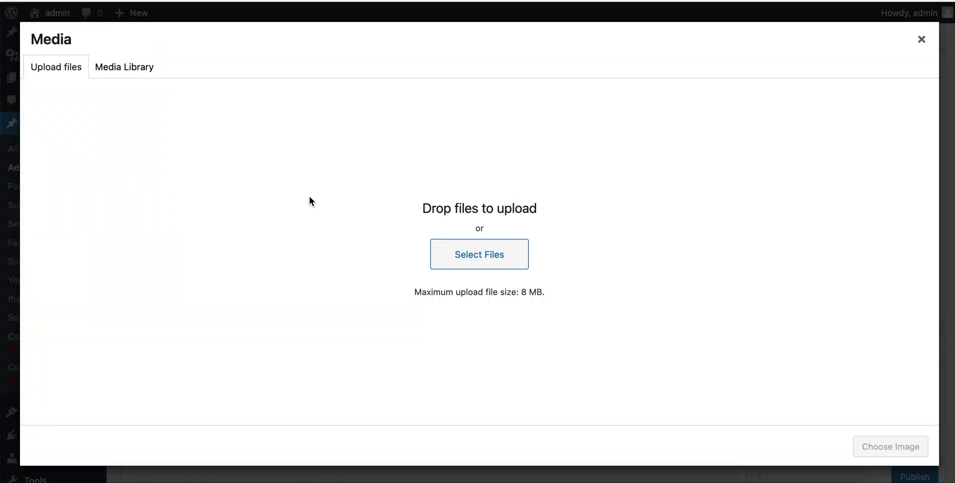
pyautogui.click(131, 67)
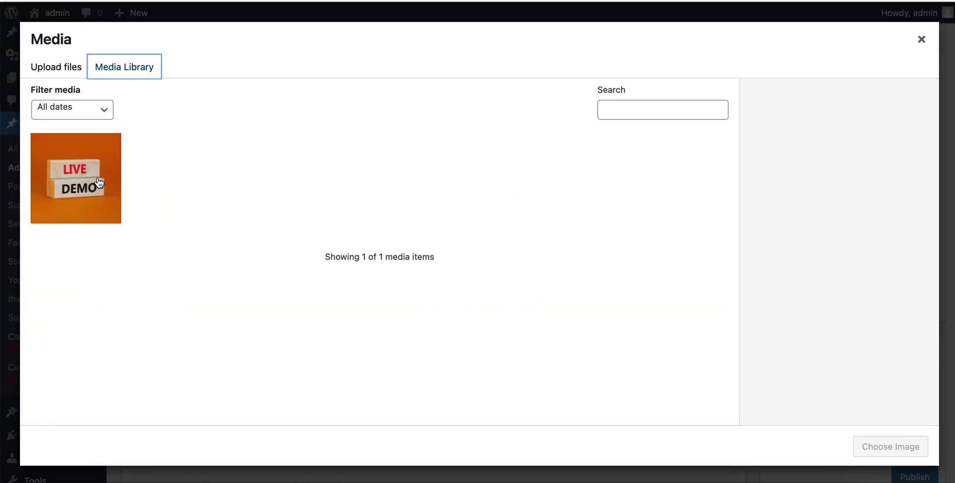
pyautogui.click(100, 183)
pyautogui.click(870, 446)
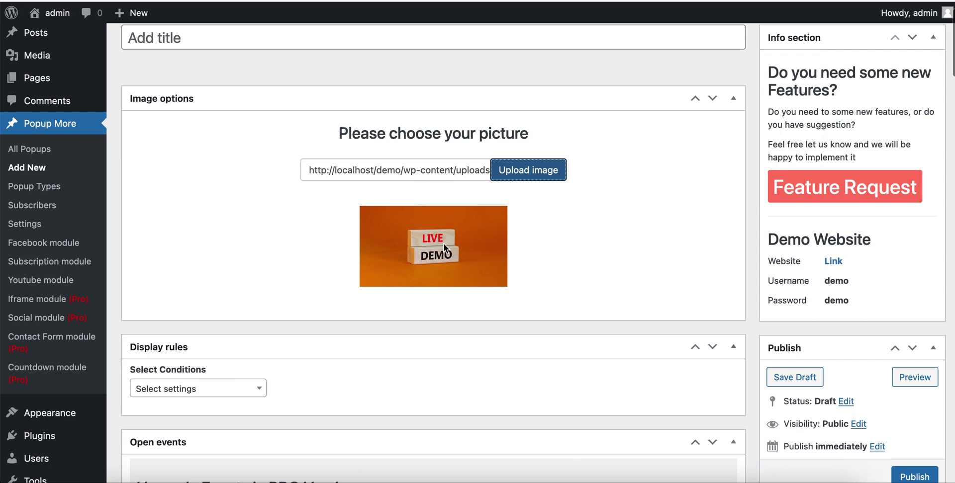
# Step: Set the popup's display rule condition to Everywhere
pyautogui.scroll(-5, 461, 258)
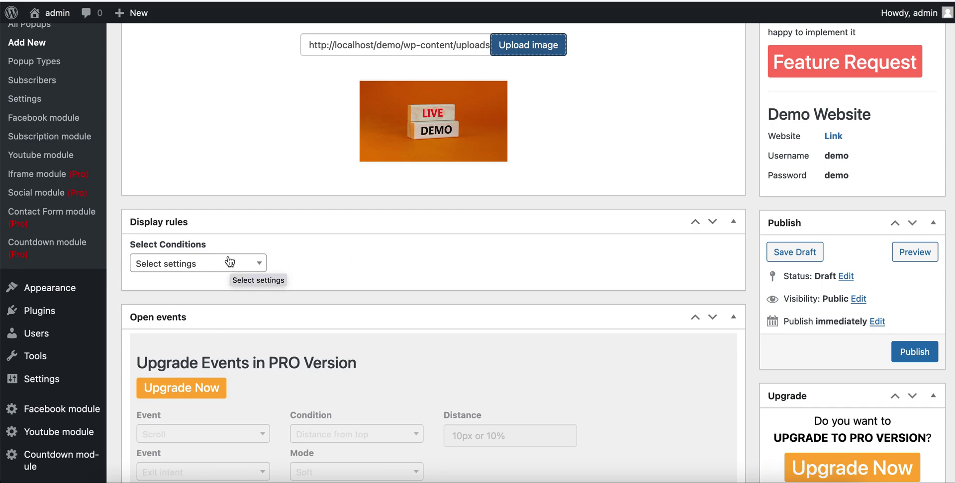
pyautogui.click(190, 263)
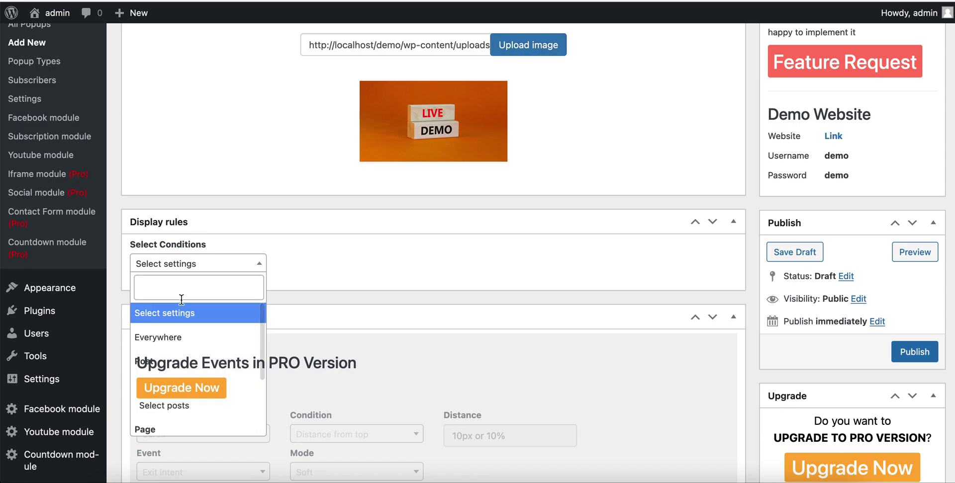
pyautogui.scroll(-3, 178, 314)
pyautogui.scroll(3, 178, 314)
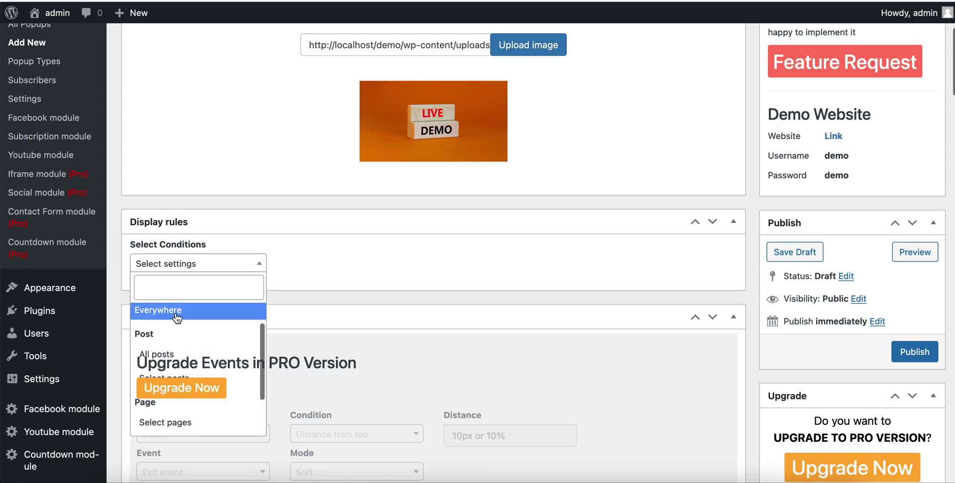
pyautogui.click(177, 254)
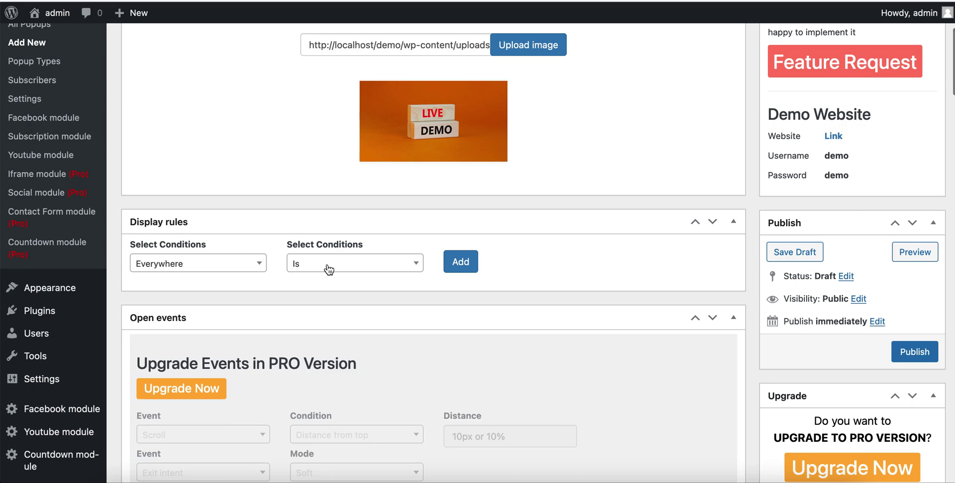
# Step: Review the popup's open events, including the On Load condition and its delay, and the dimension options below
pyautogui.scroll(-3, 327, 267)
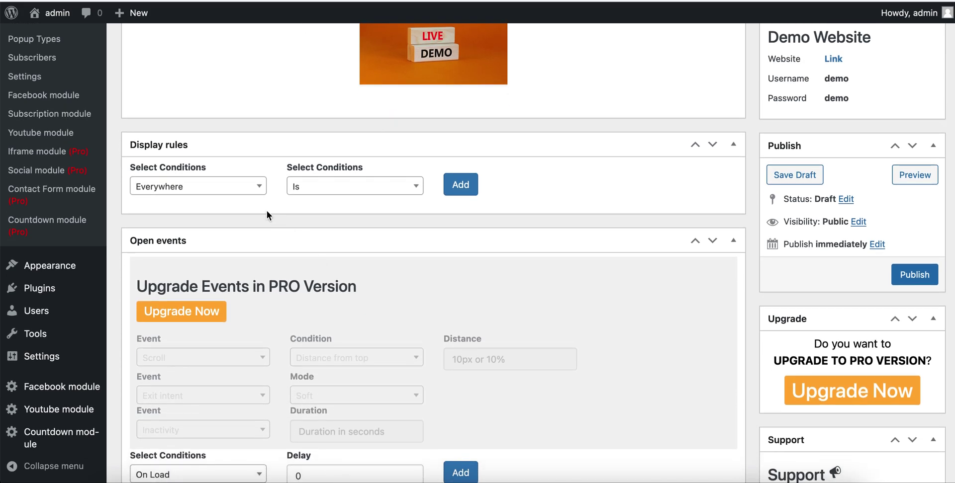
pyautogui.scroll(-3, 378, 226)
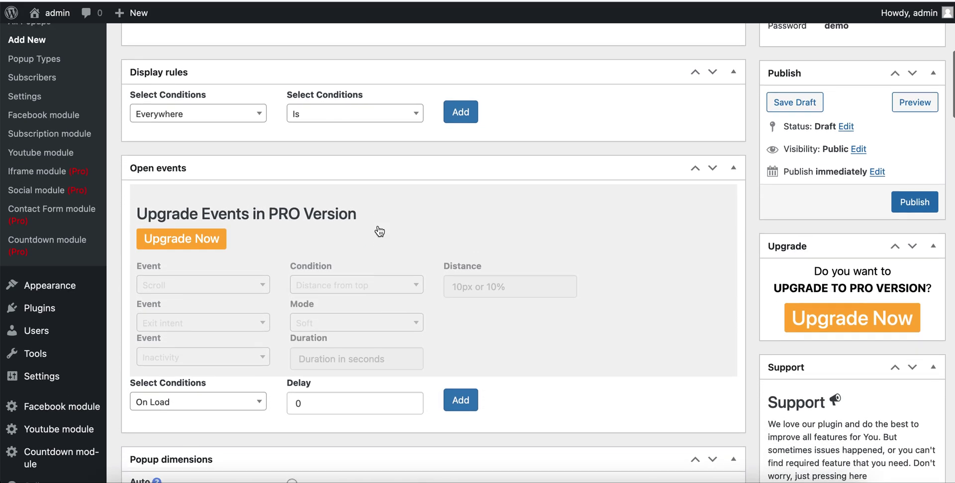
pyautogui.scroll(-5, 285, 120)
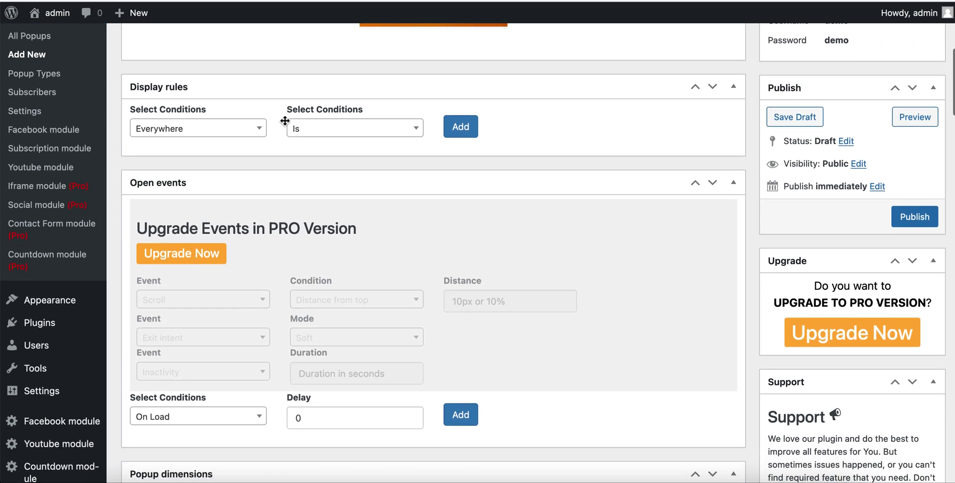
pyautogui.scroll(-5, 286, 122)
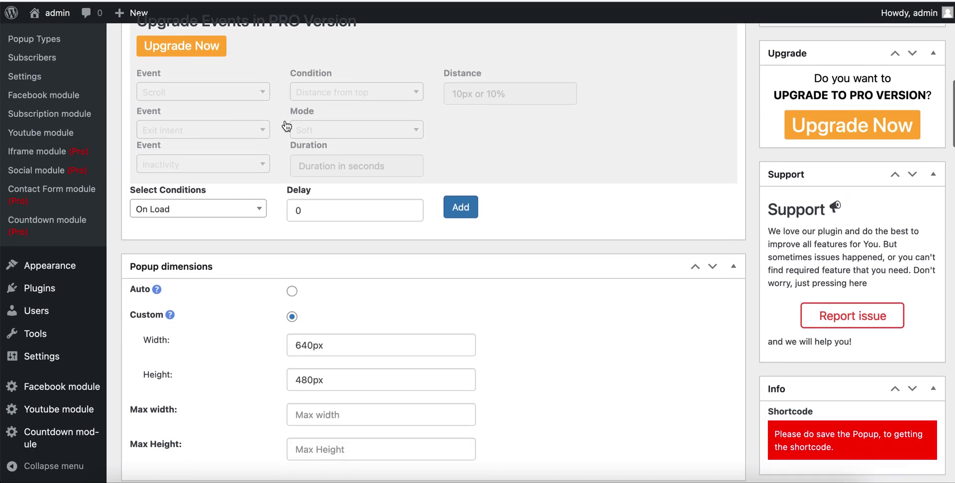
pyautogui.scroll(4, 287, 124)
pyautogui.scroll(2, 287, 126)
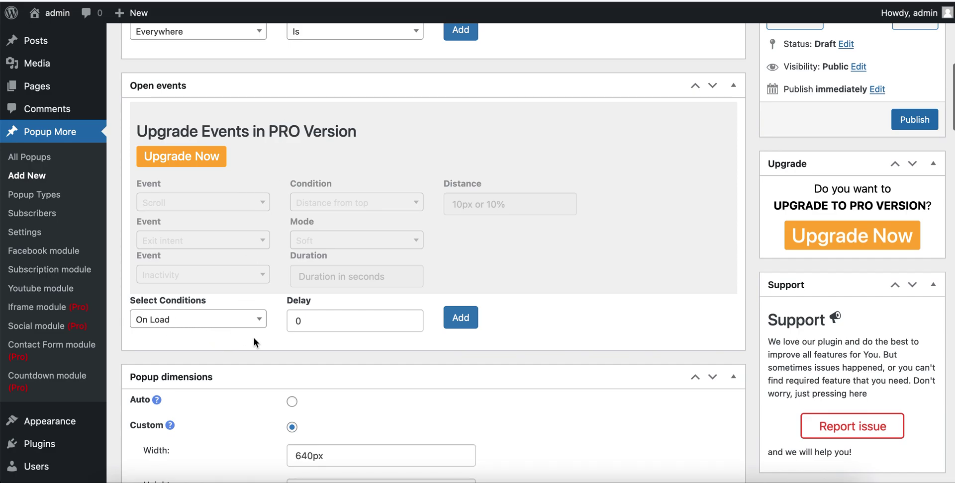
pyautogui.doubleClick(313, 323)
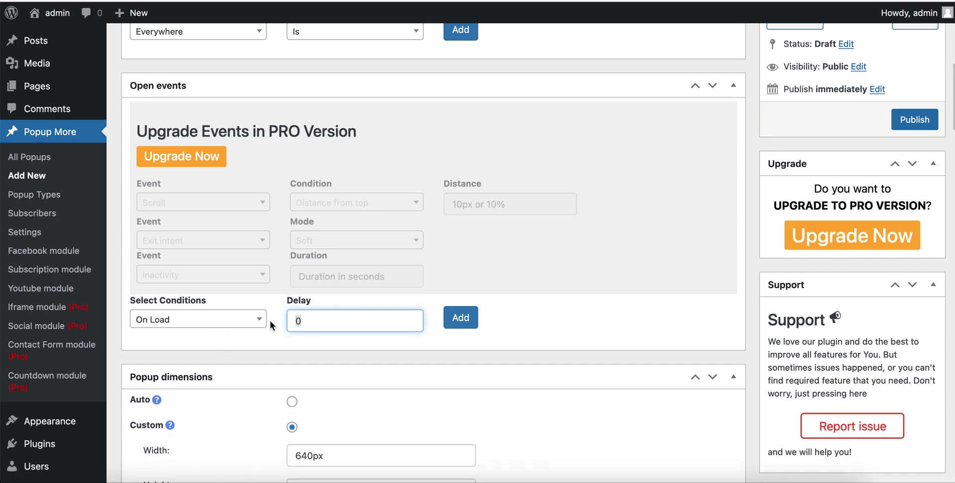
pyautogui.scroll(-3, 328, 341)
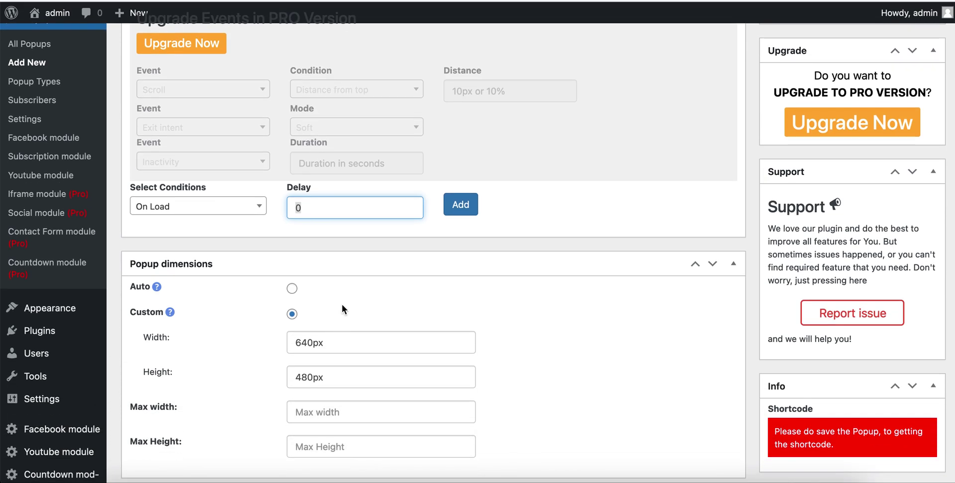
pyautogui.click(343, 305)
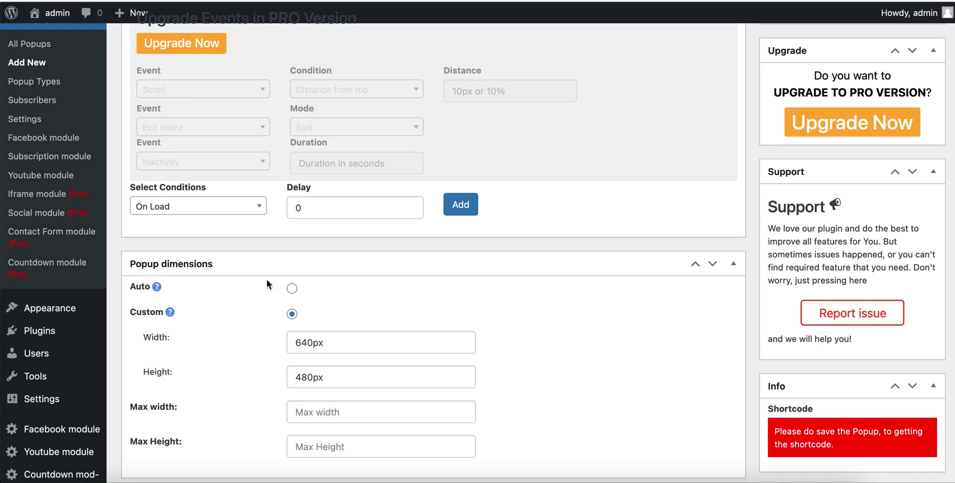
# Step: Switch the popup dimensions to Auto and set both the max width and max height to 100%
pyautogui.scroll(-2, 266, 280)
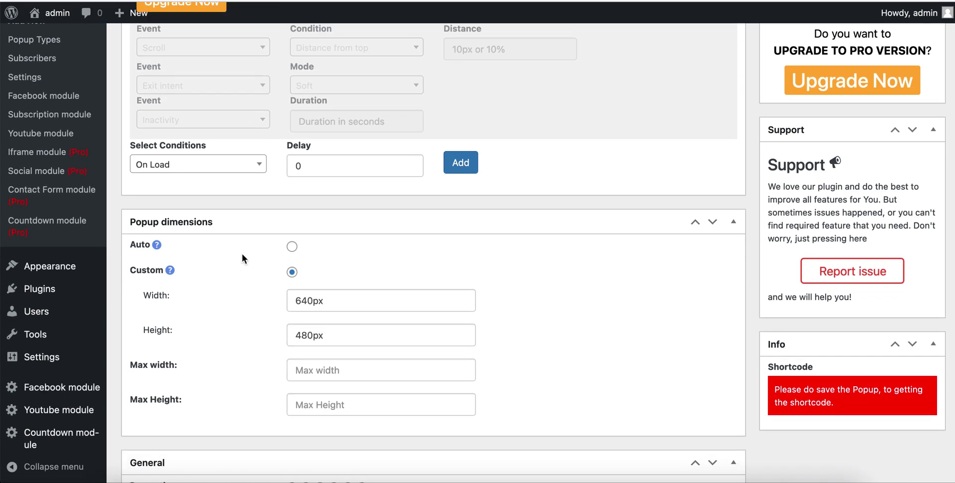
pyautogui.click(293, 247)
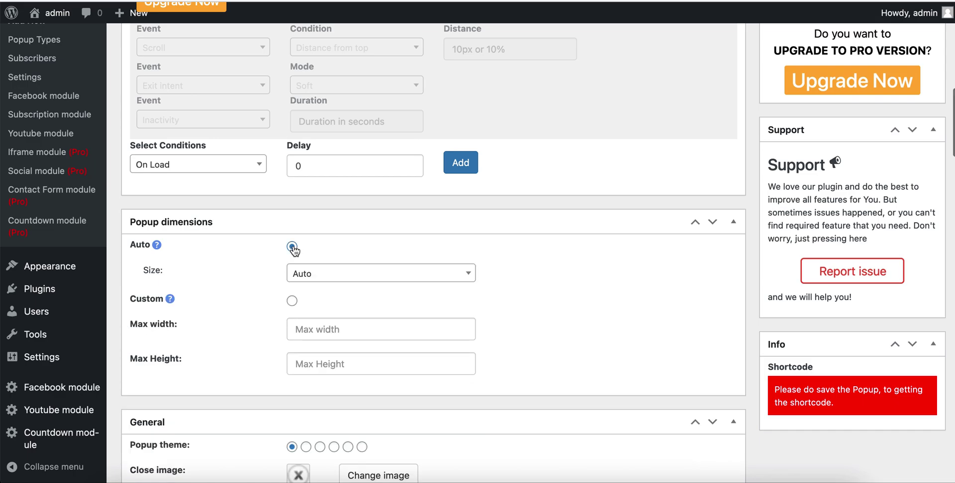
pyautogui.scroll(1, 347, 253)
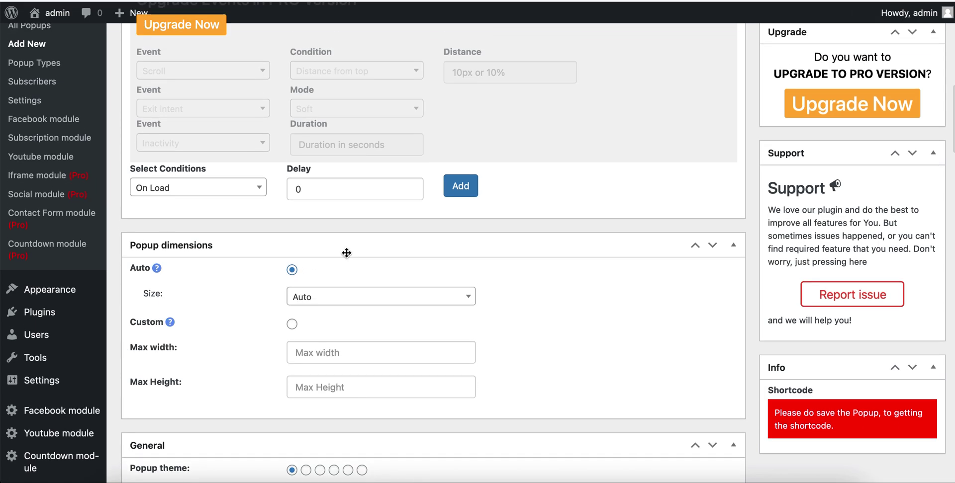
pyautogui.scroll(10, 347, 252)
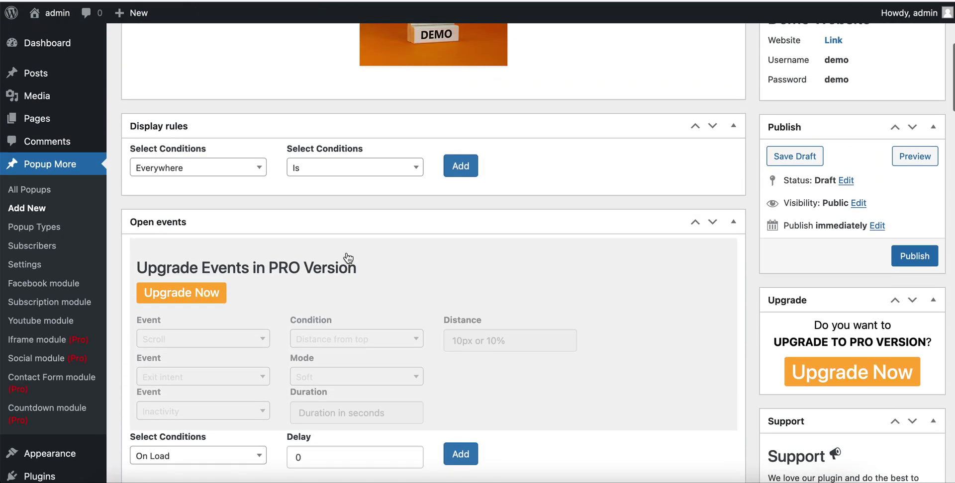
pyautogui.scroll(10, 347, 257)
pyautogui.scroll(-20, 347, 256)
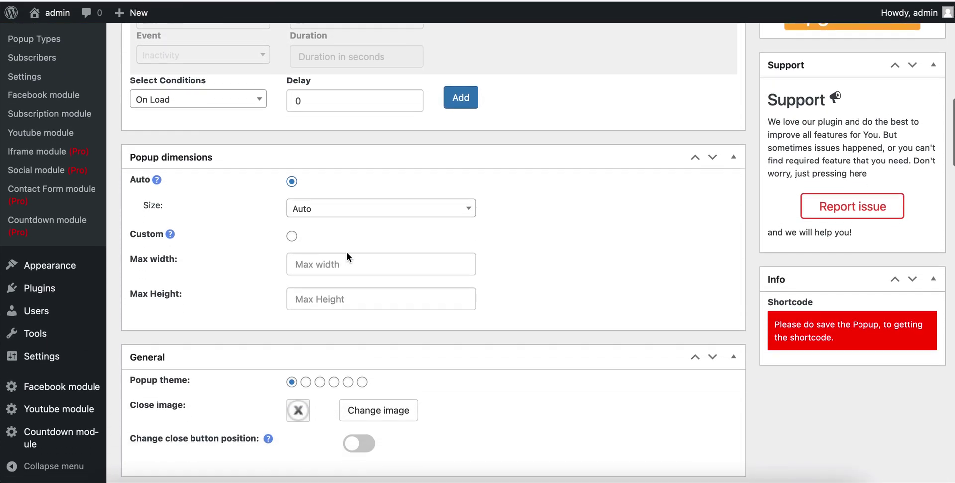
pyautogui.scroll(-2, 347, 252)
pyautogui.click(337, 225)
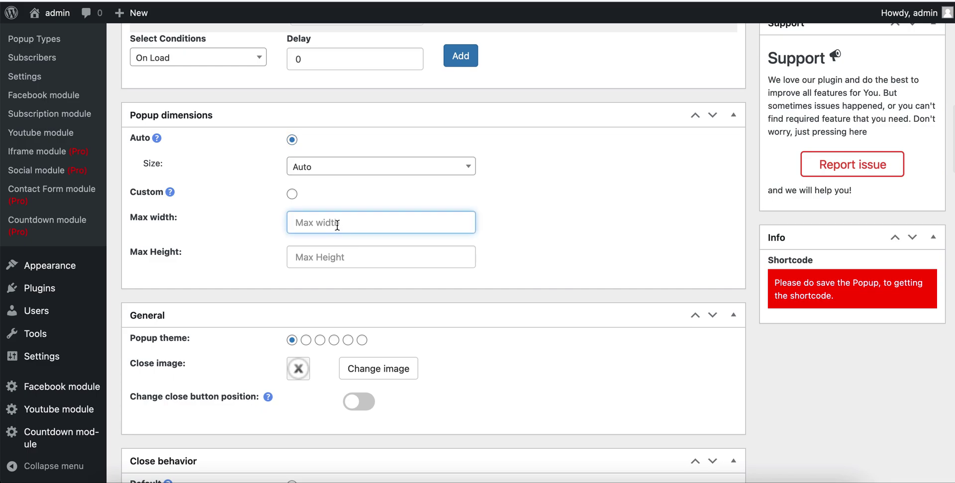
pyautogui.write('100')
pyautogui.click(324, 260)
pyautogui.write('1')
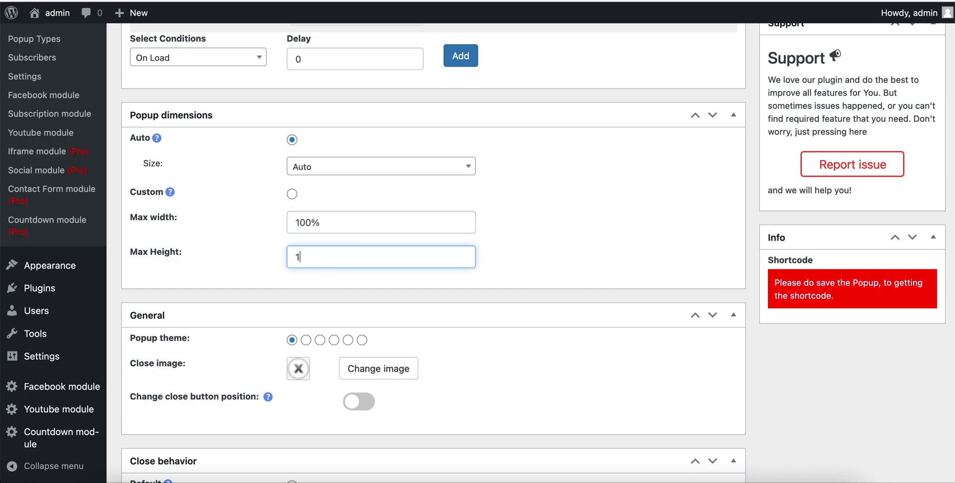
pyautogui.write('00%')
# Step: Enable changing the close button position in the popup's general settings
pyautogui.scroll(-3, 446, 285)
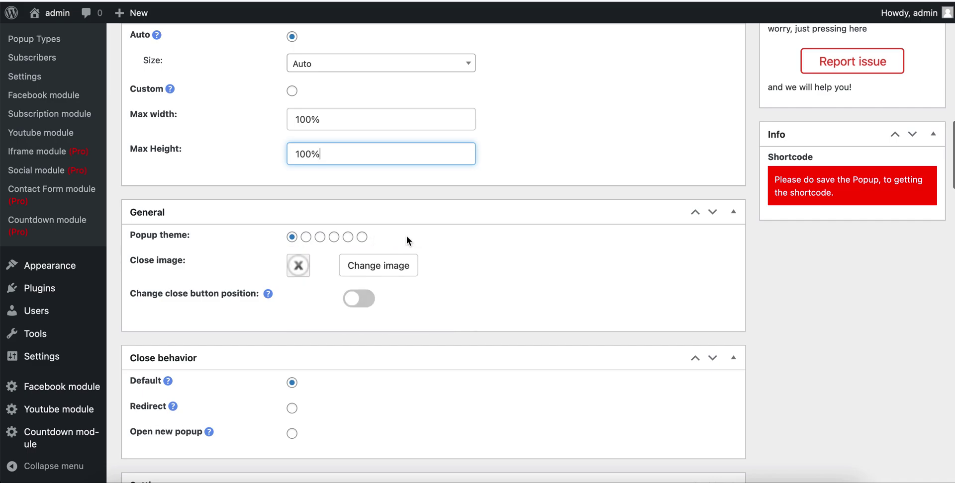
pyautogui.scroll(-3, 406, 240)
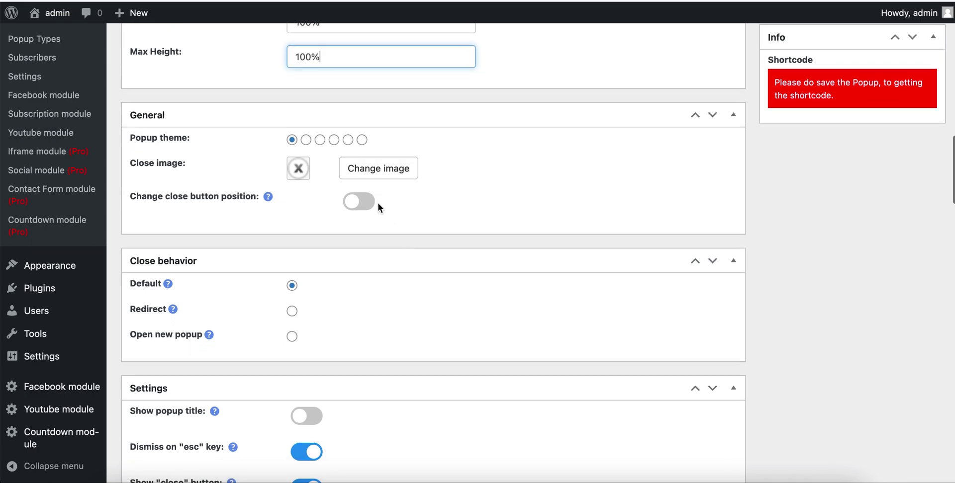
pyautogui.click(365, 204)
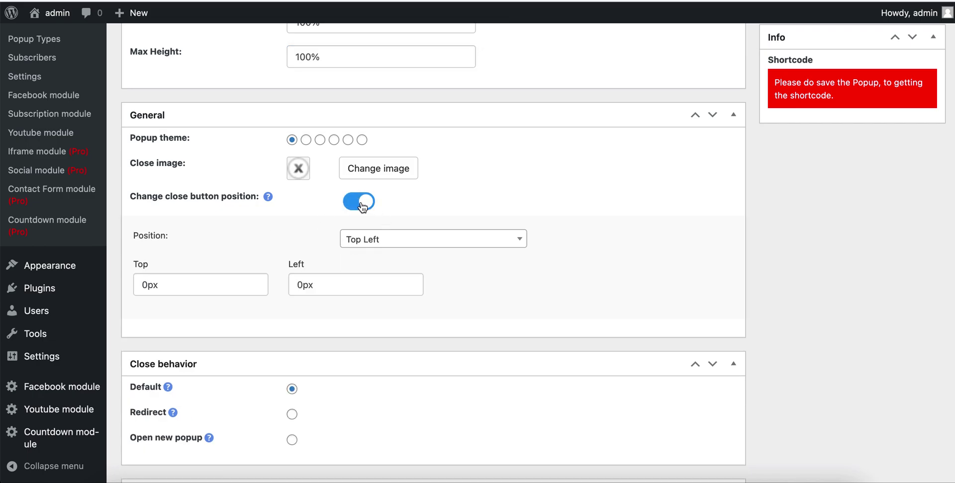
# Step: Turn off changing the close button position in the general settings and review the close behavior options
pyautogui.click(362, 204)
pyautogui.scroll(-2, 335, 249)
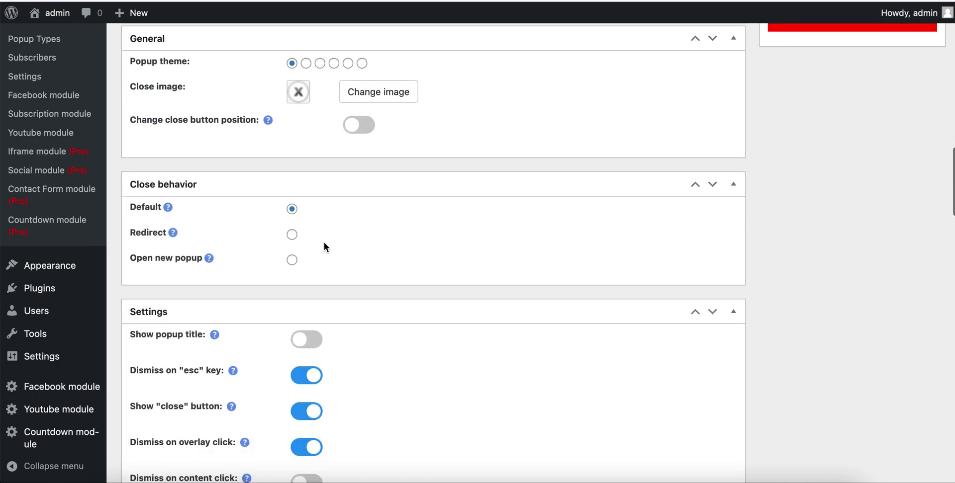
pyautogui.scroll(-2, 286, 220)
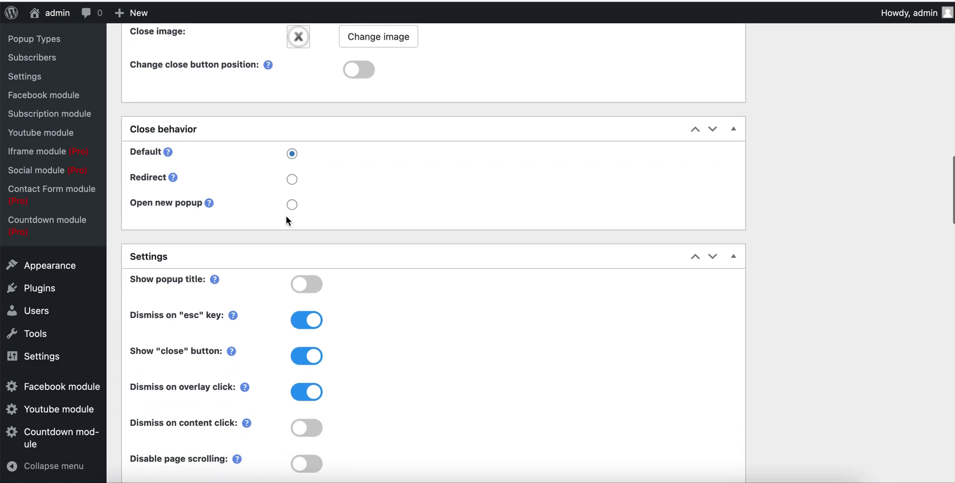
pyautogui.scroll(1, 286, 216)
pyautogui.scroll(-2, 286, 217)
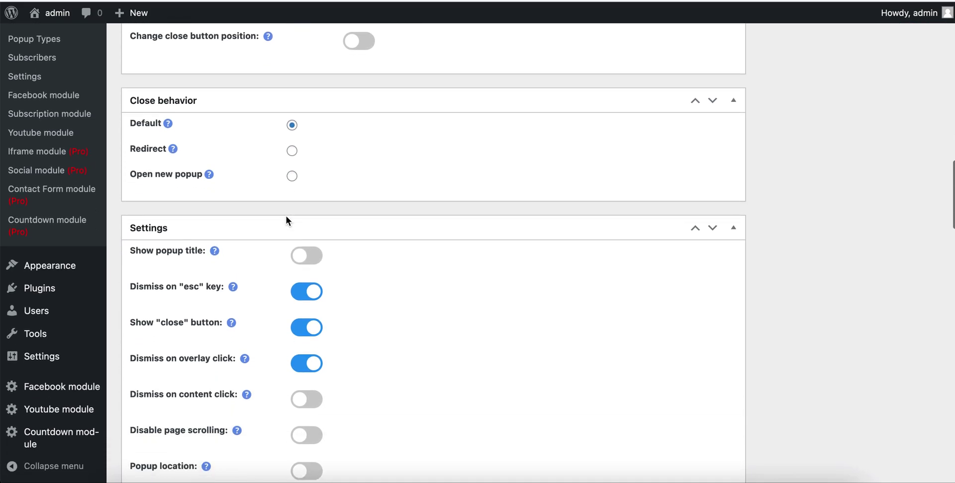
# Step: Review the popup's dismissal settings, content and overlay styles, exit intent options, and the custom CSS and JS sections
pyautogui.scroll(-3, 286, 216)
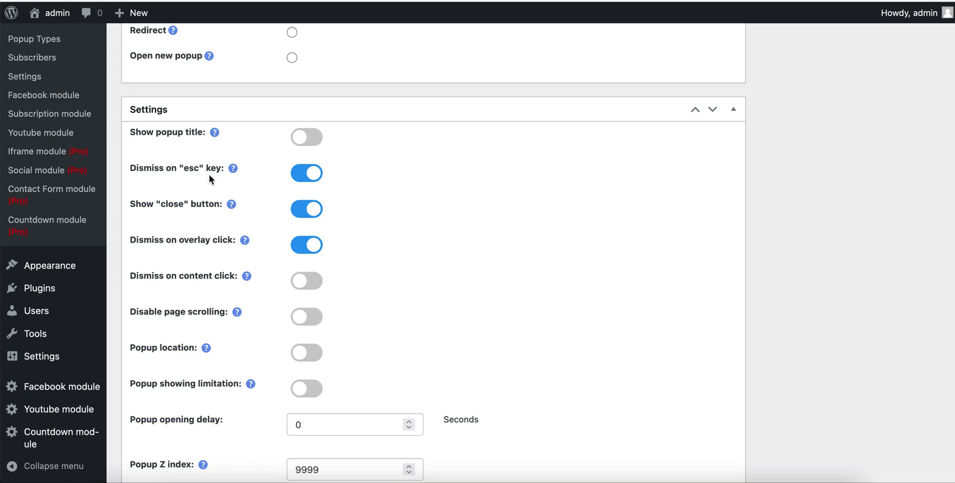
pyautogui.scroll(-5, 254, 182)
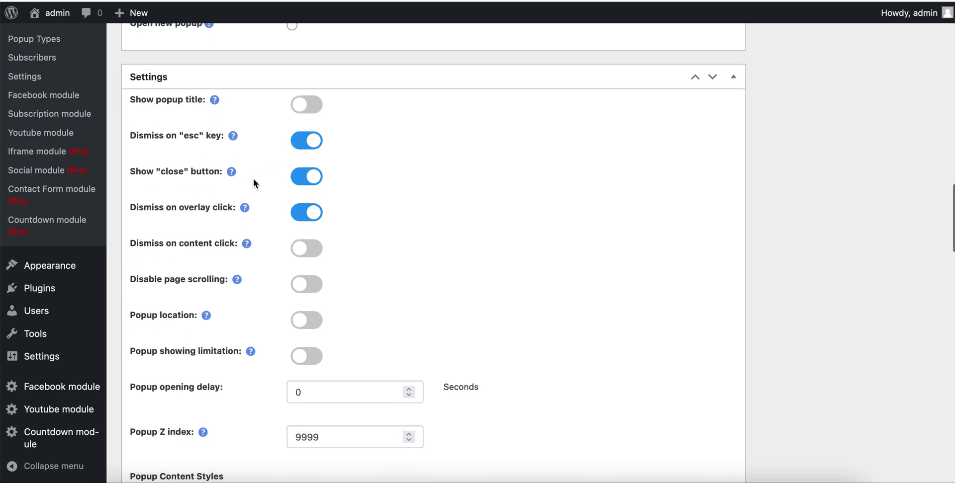
pyautogui.scroll(-5, 253, 179)
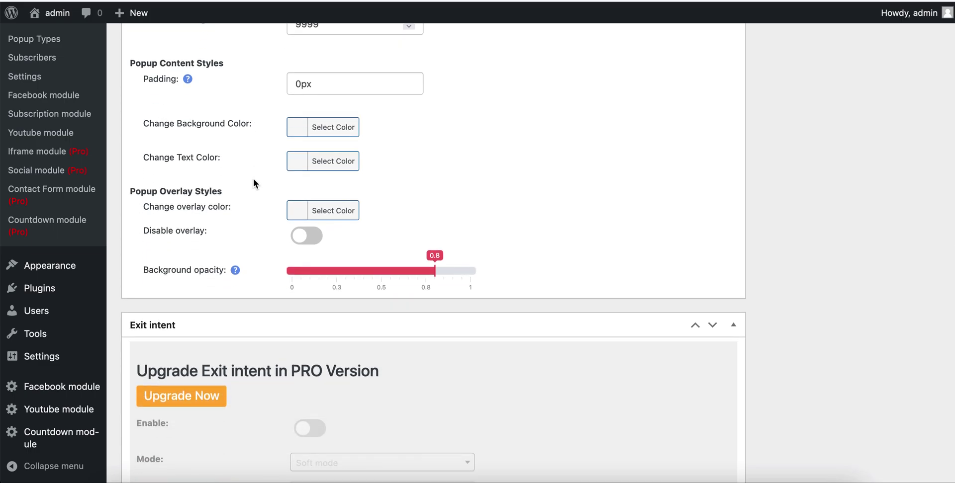
pyautogui.scroll(-13, 253, 179)
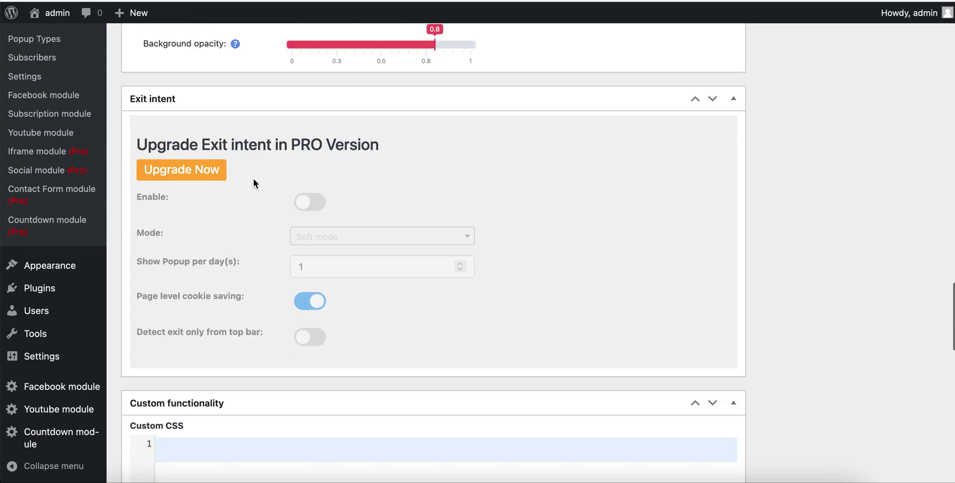
pyautogui.scroll(3, 253, 181)
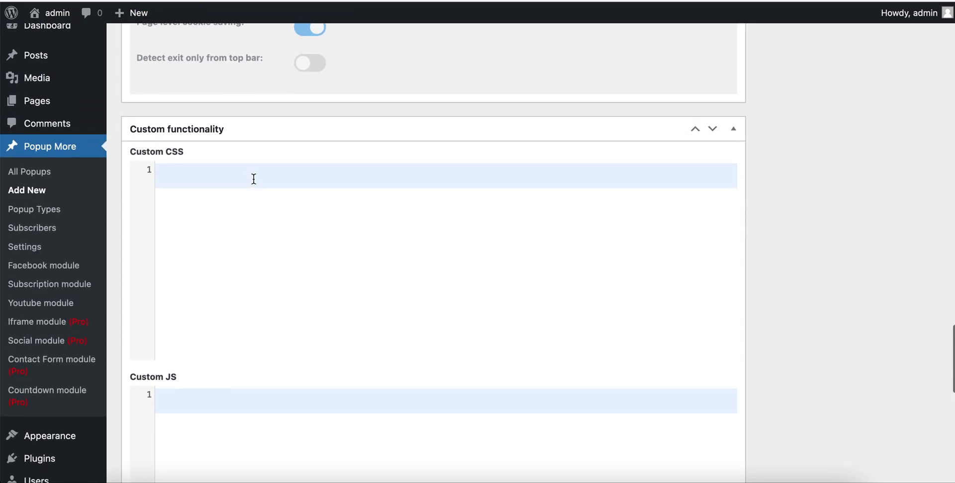
pyautogui.scroll(-2, 253, 179)
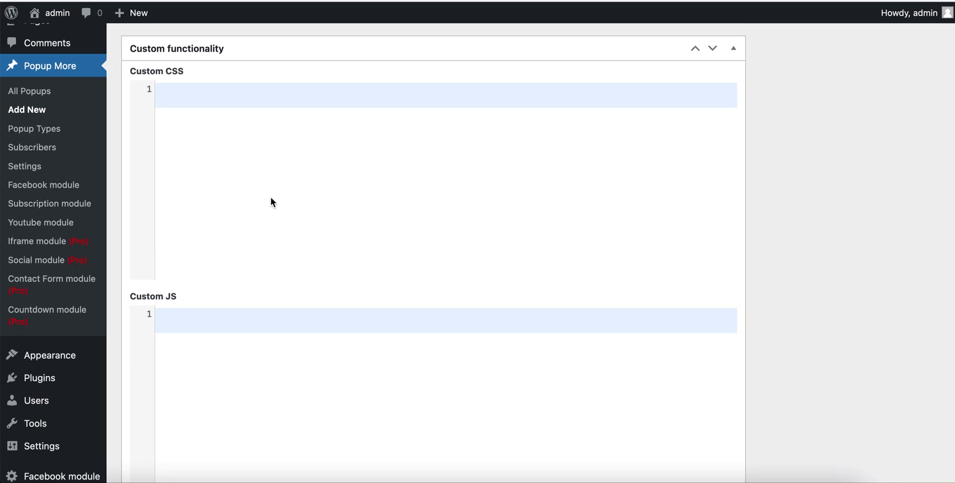
# Step: Publish the image popup
pyautogui.scroll(15, 271, 202)
pyautogui.scroll(15, 272, 202)
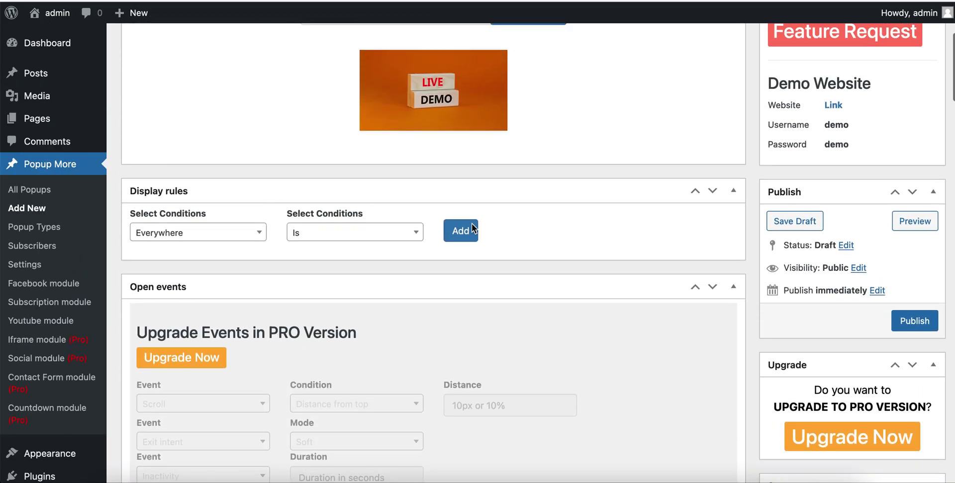
pyautogui.click(910, 322)
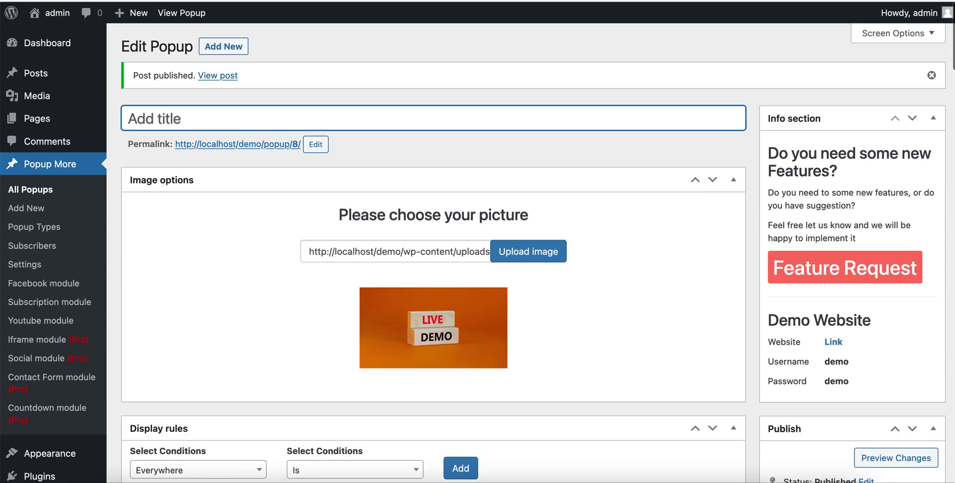
# Step: Open the site's front page to check the published popup
pyautogui.press('super+l')
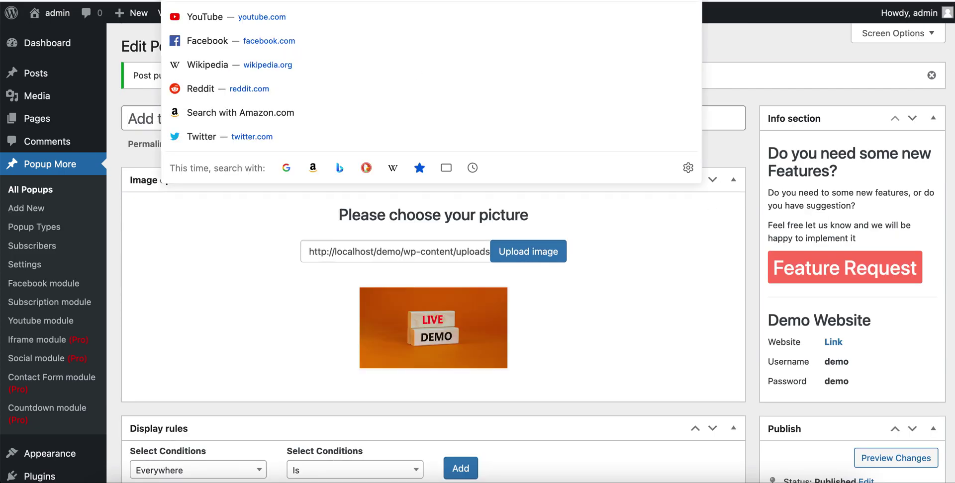
pyautogui.press('Escape')
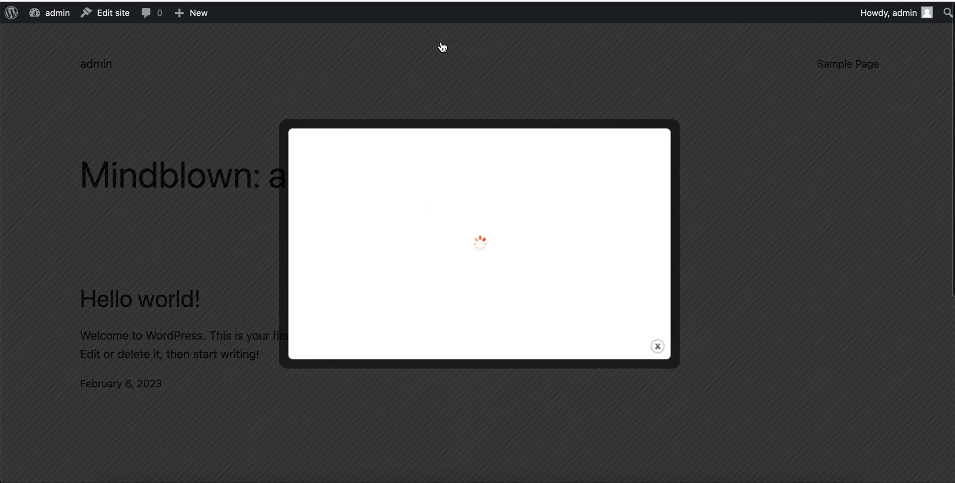